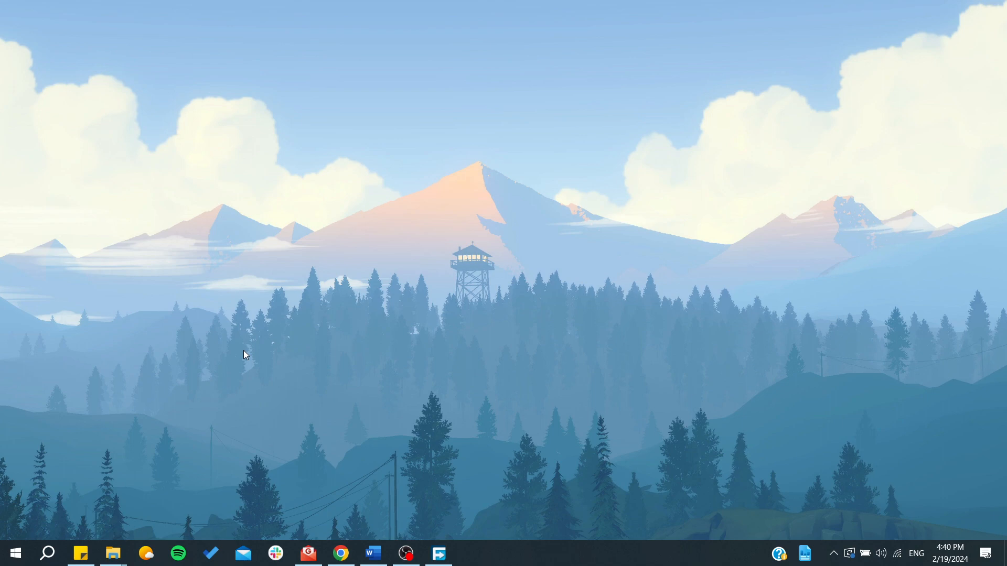
- Search the computer for Adobe Animate 2023 and launch it
key(super)
text(adon)
key(BackSpace)
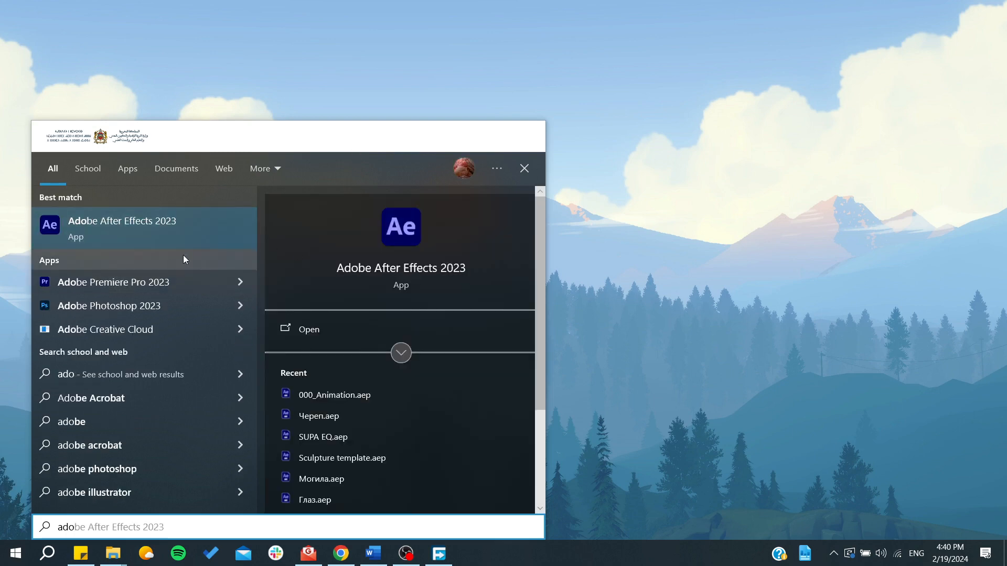
text(be ani)
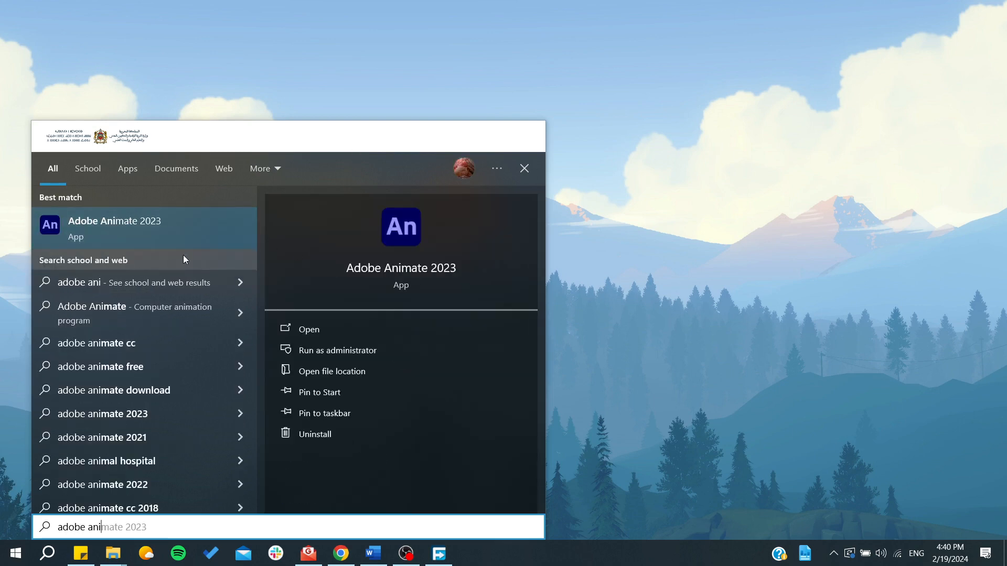
click(407, 226)
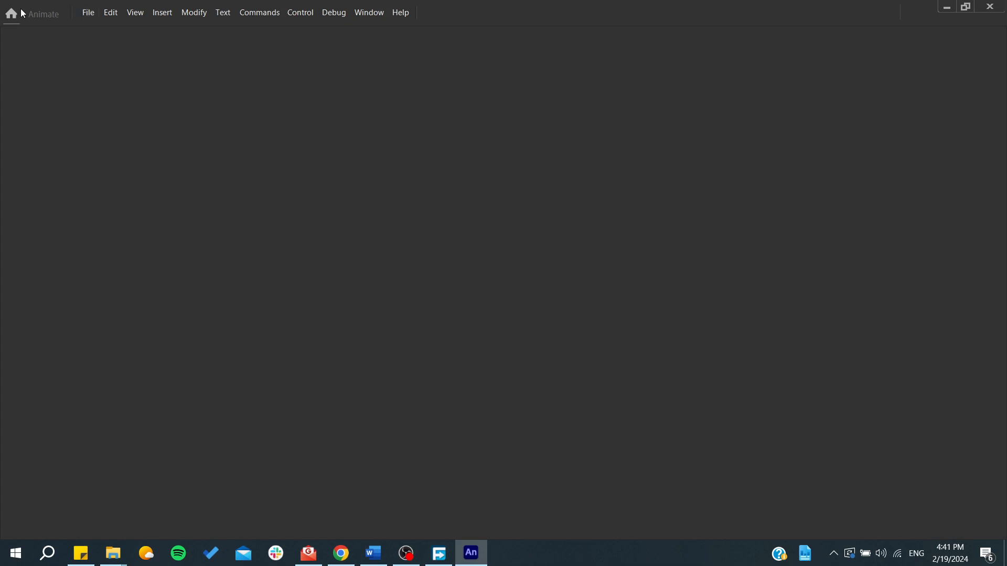
- Examine the new document presets for character animation and close the dialog without creating anything
click(98, 17)
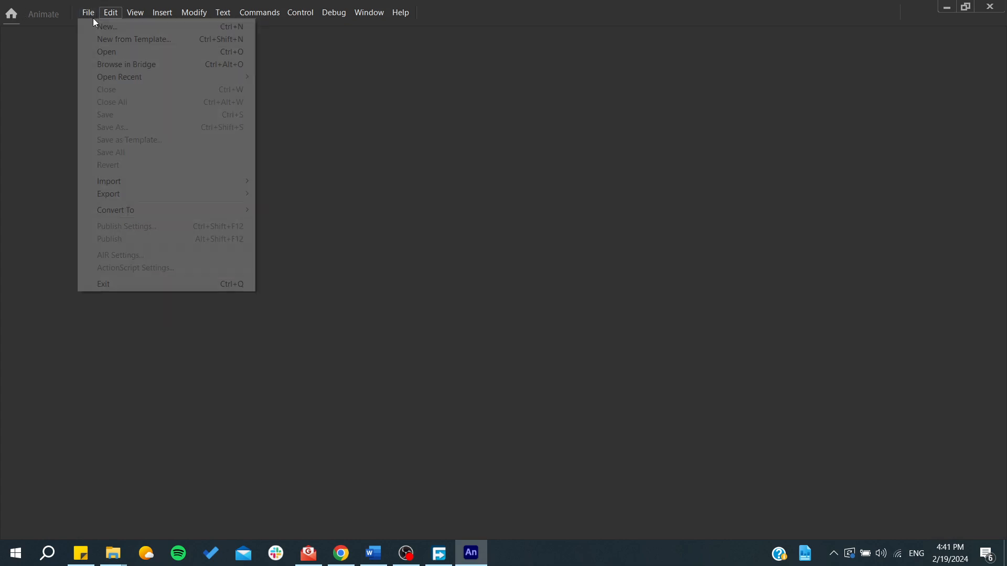
click(97, 26)
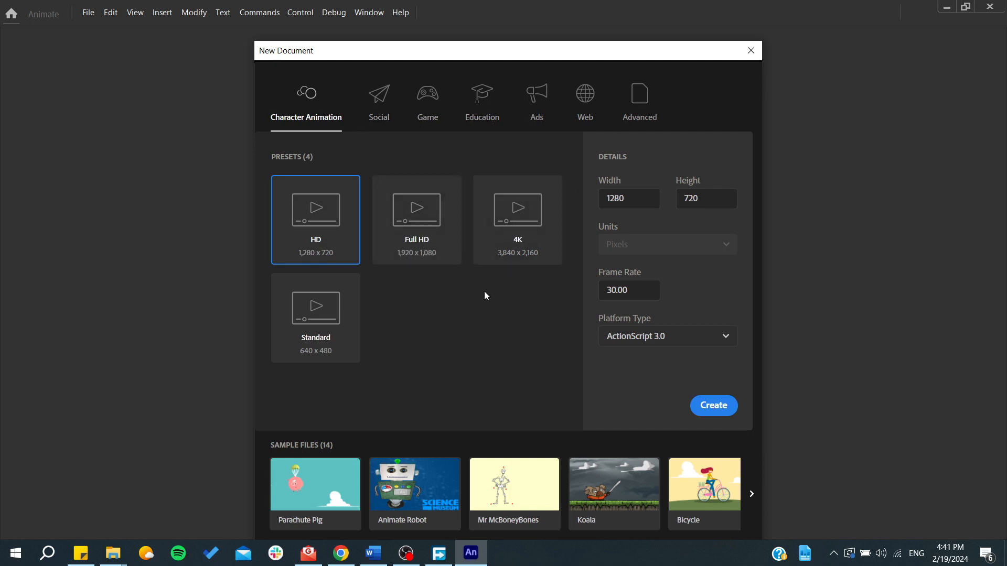
click(751, 50)
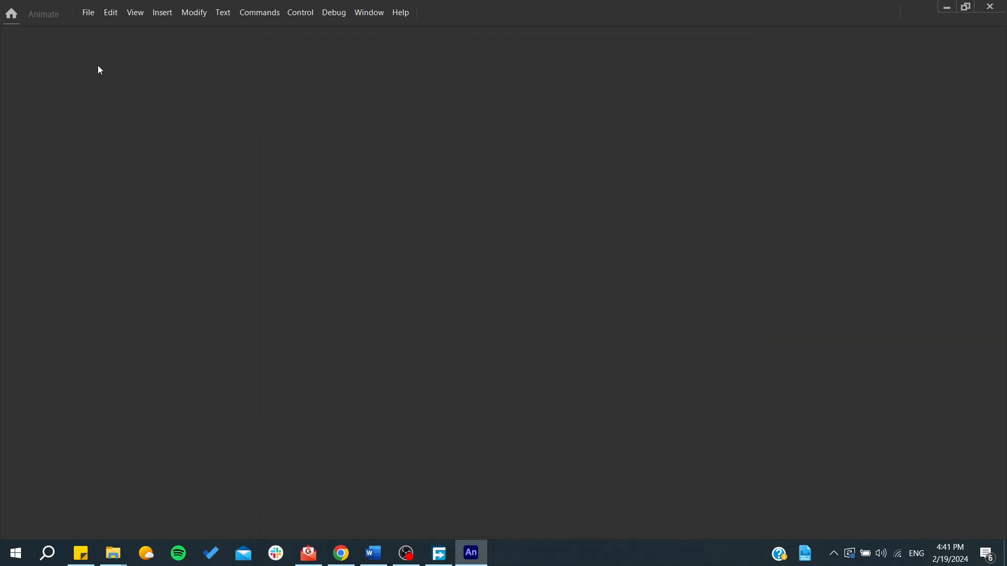
- Browse the templates for new documents, preview the 160 x 600 Wide Skyscraper advertising template, and close the dialog
click(88, 12)
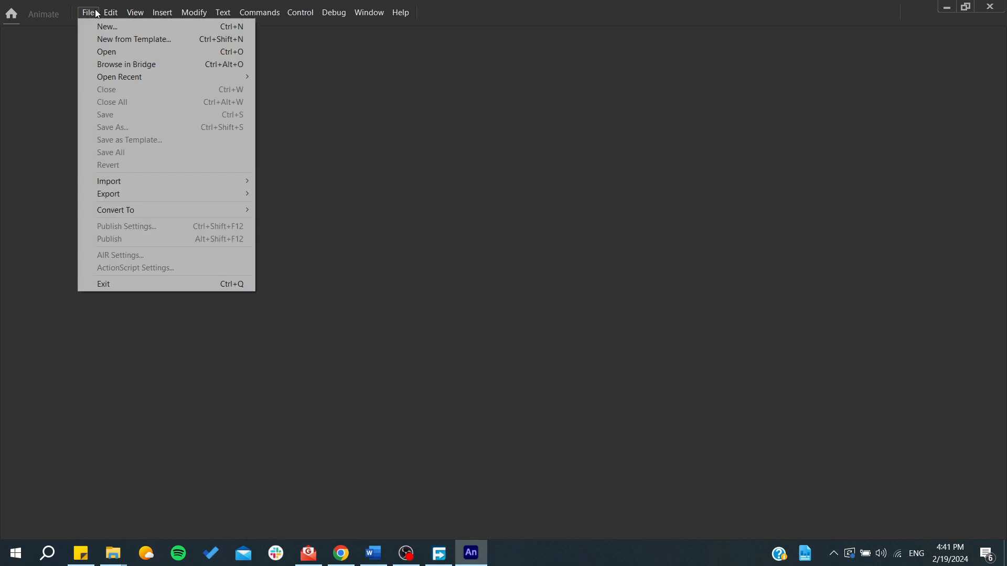
click(115, 40)
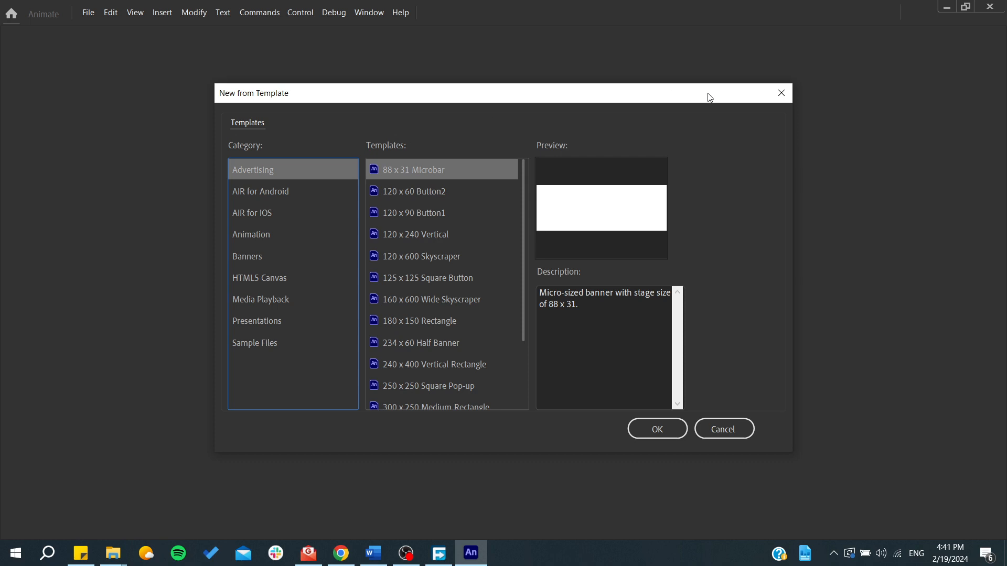
click(376, 303)
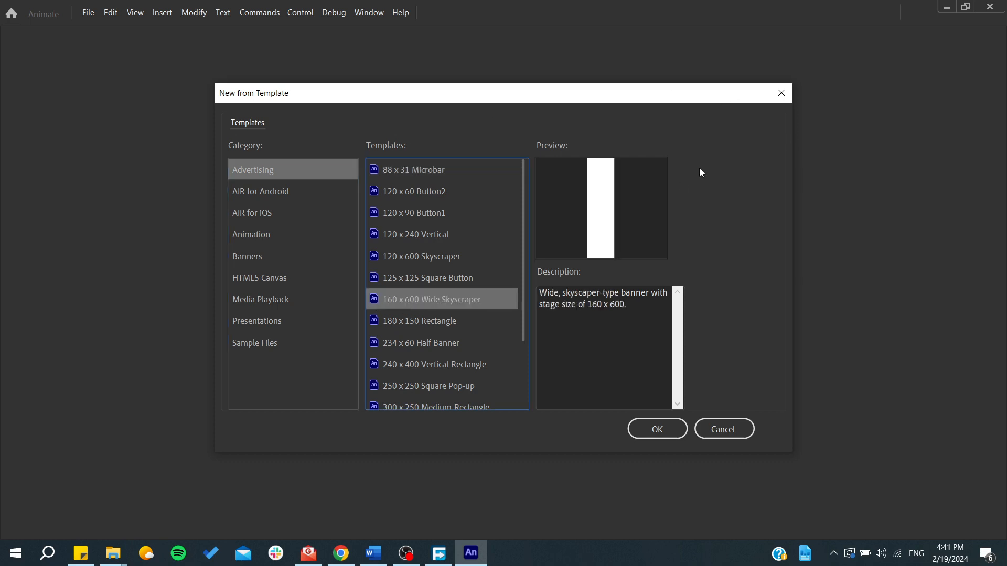
click(789, 96)
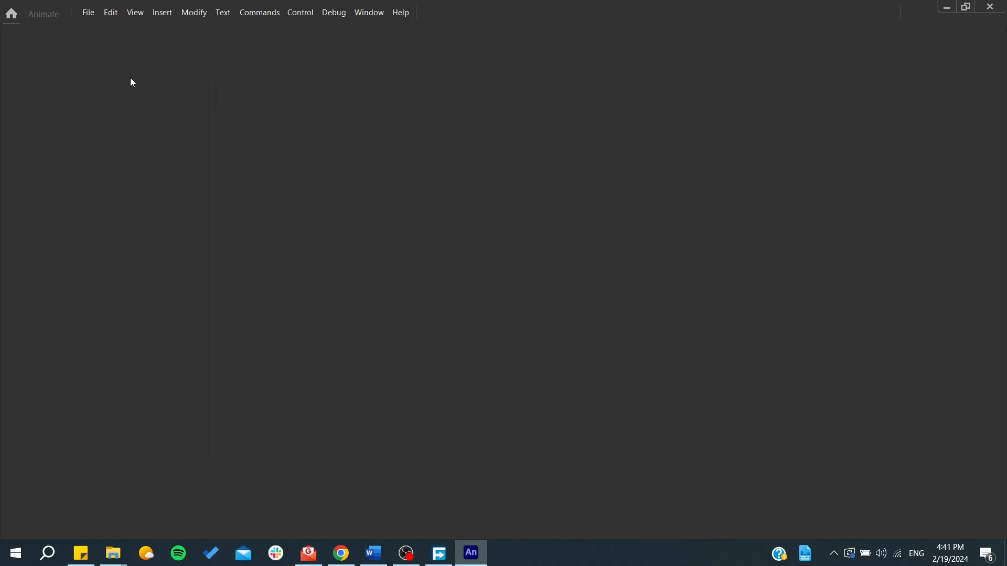
click(89, 12)
click(97, 33)
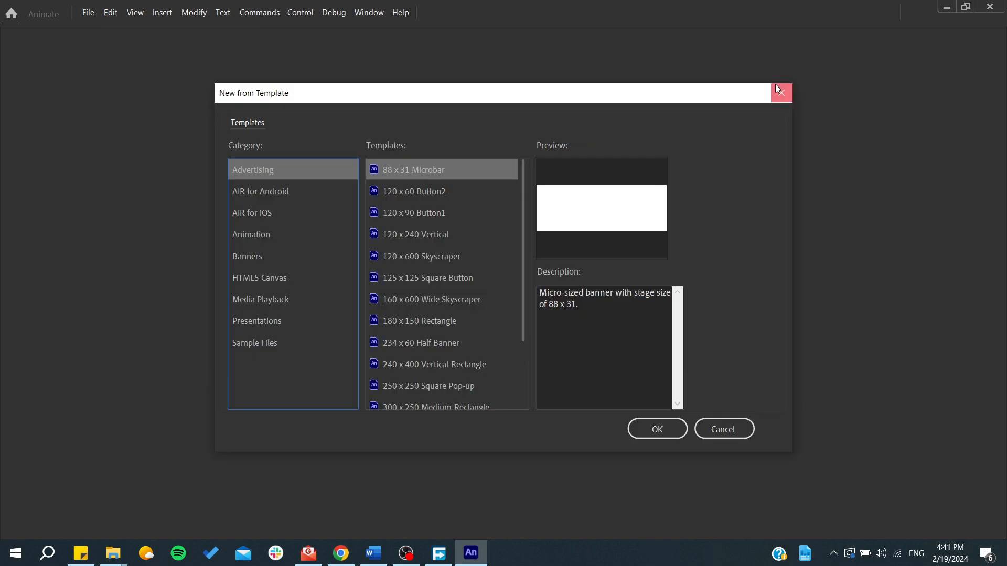
click(776, 86)
click(88, 12)
click(109, 33)
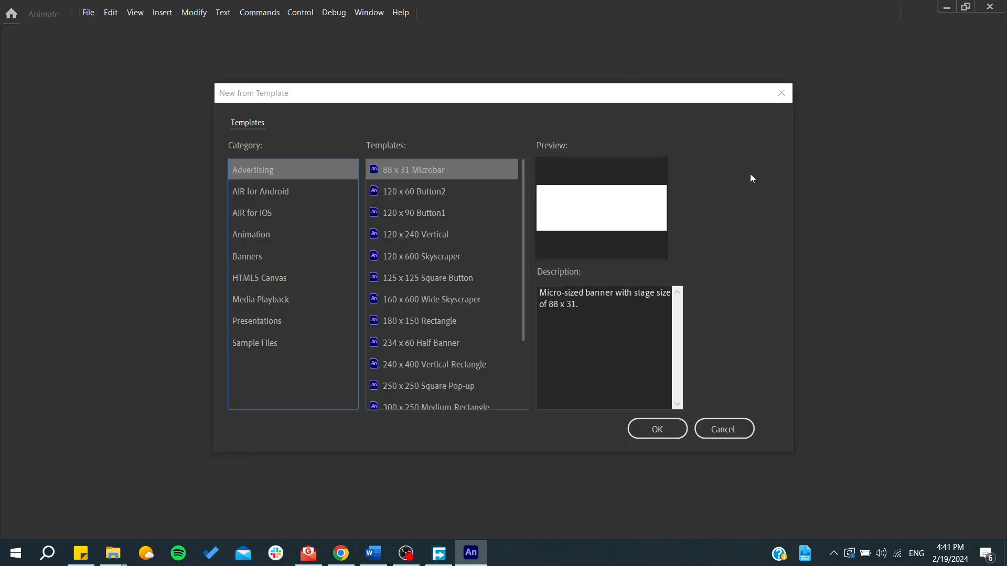
click(781, 92)
- Open the dialog for creating a new document from presets or sample files
click(88, 12)
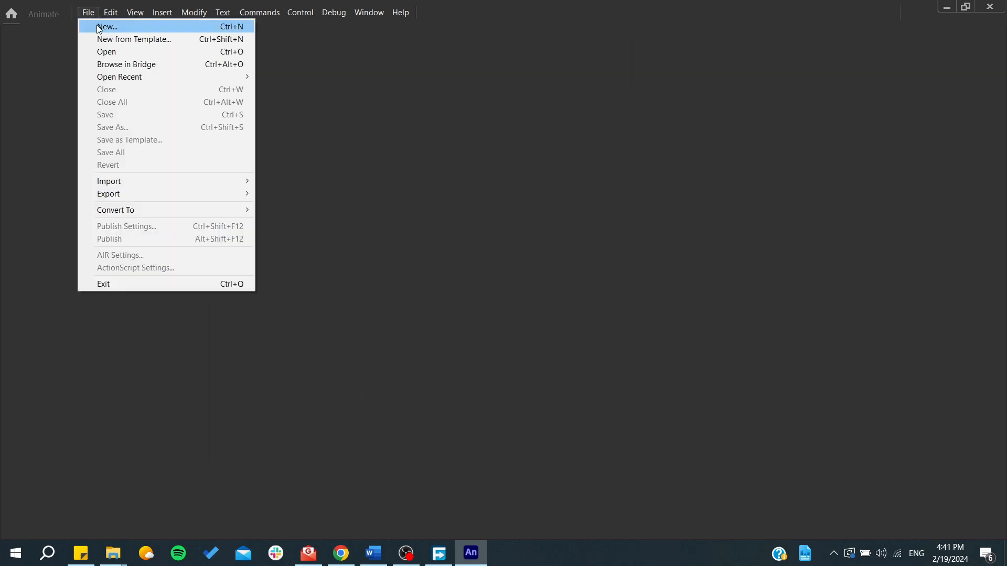
click(98, 27)
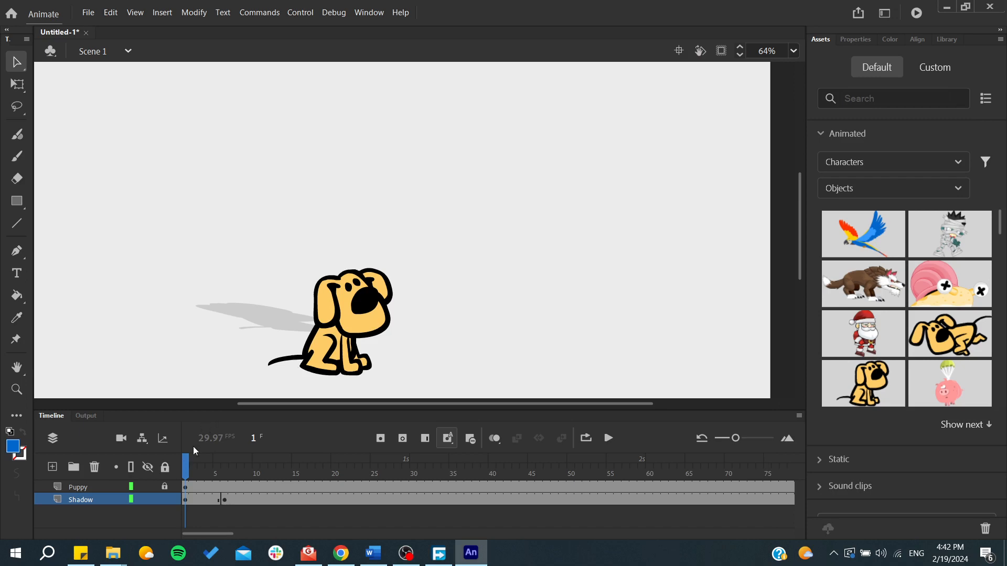
- Move the puppy's shadow farther left and slightly down at frame 1, and move it upward at frame 12
mouse_move(186, 462)
mouse_down()
mouse_move(242, 464)
mouse_move(185, 465)
mouse_up()
drag(245, 317, 173, 332)
drag(194, 469, 273, 464)
drag(241, 353, 247, 284)
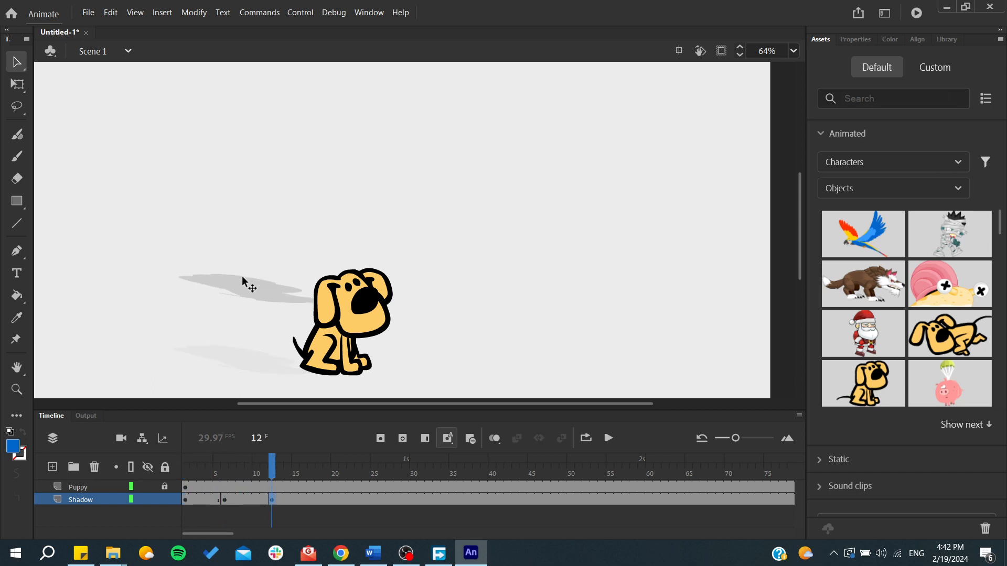
- Shift the shadow slightly right at frame 15 and place it above the puppy's head at frame 18
click(295, 476)
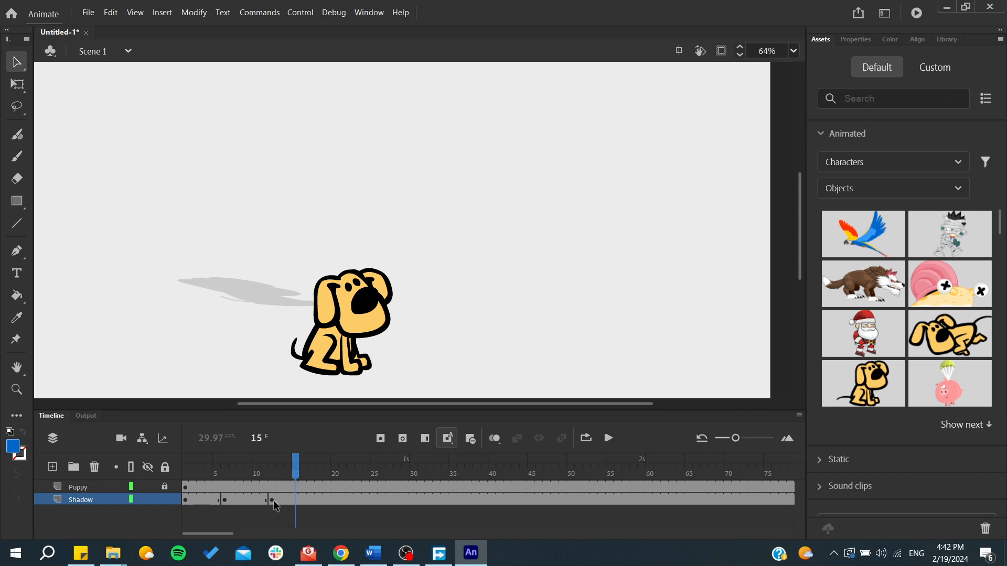
drag(268, 292, 297, 291)
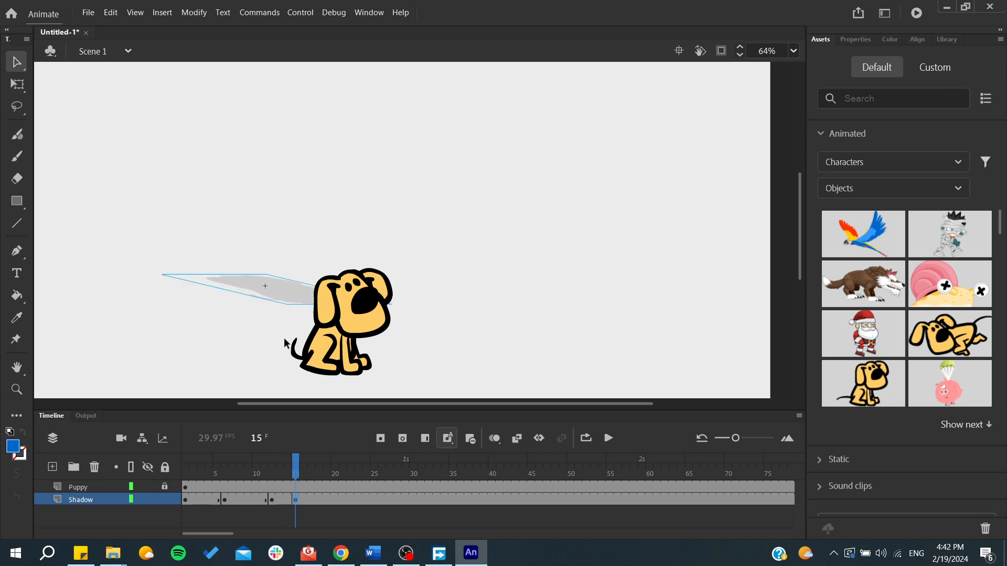
drag(297, 458, 319, 458)
drag(262, 289, 368, 208)
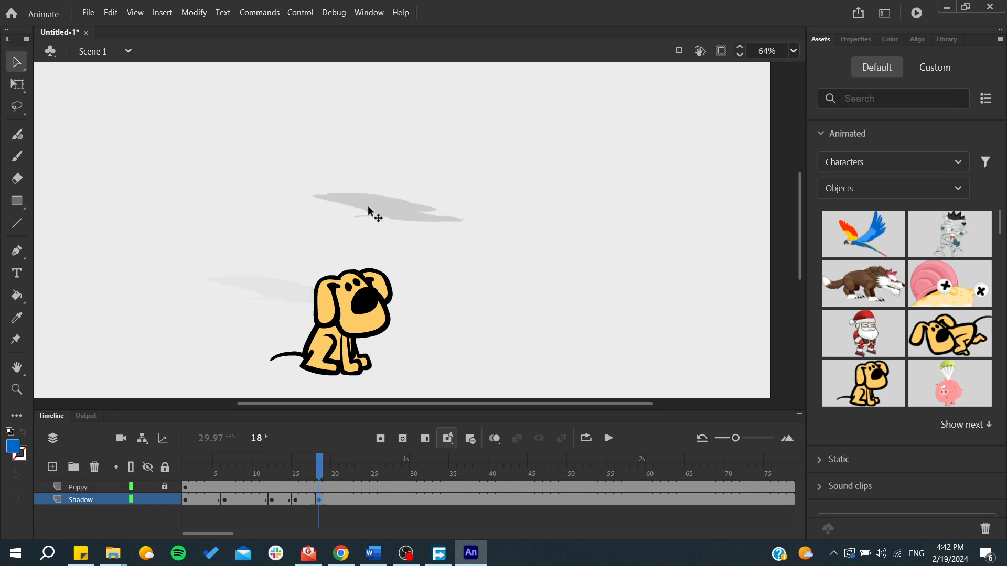
- Move the shadow to the right of the puppy, slightly above its head, at frame 25
drag(321, 469, 374, 461)
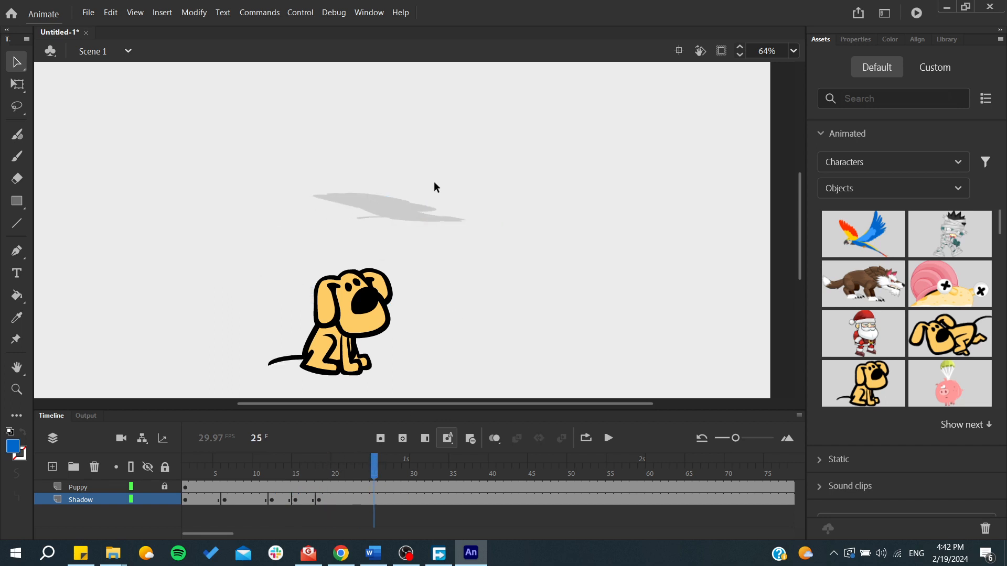
click(407, 207)
drag(405, 209, 575, 263)
click(483, 198)
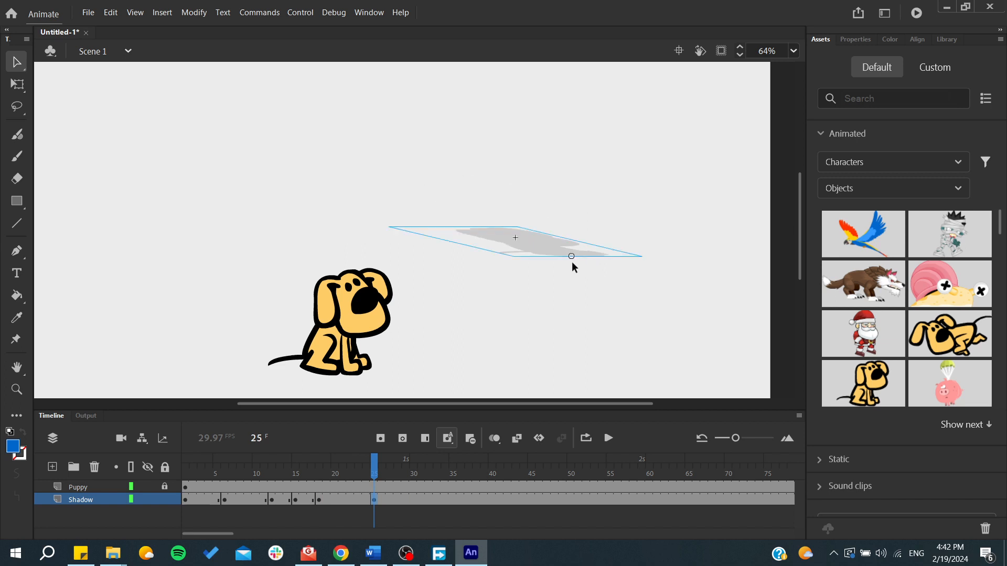
- Edit the shadow's Dog_rig_sitting symbol, shift the dog_ear1 ear slightly outward at frame 25, and return to Scene 1
double_click(517, 257)
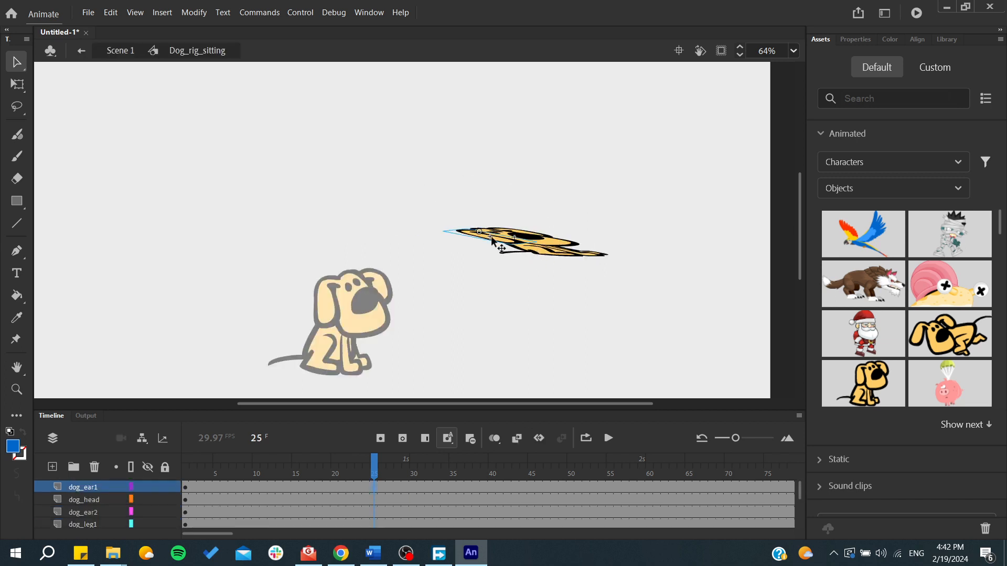
drag(491, 239, 470, 233)
click(489, 296)
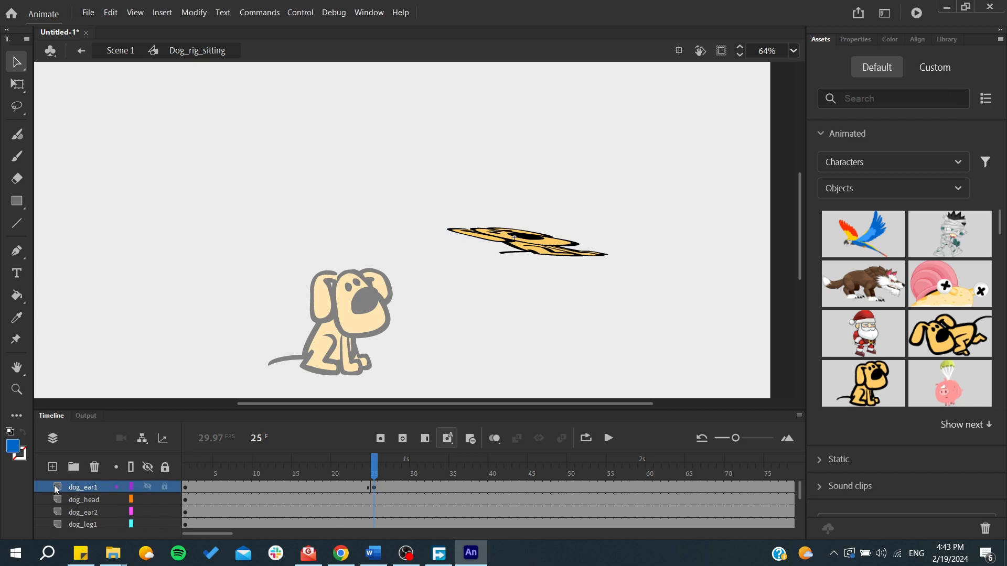
double_click(353, 314)
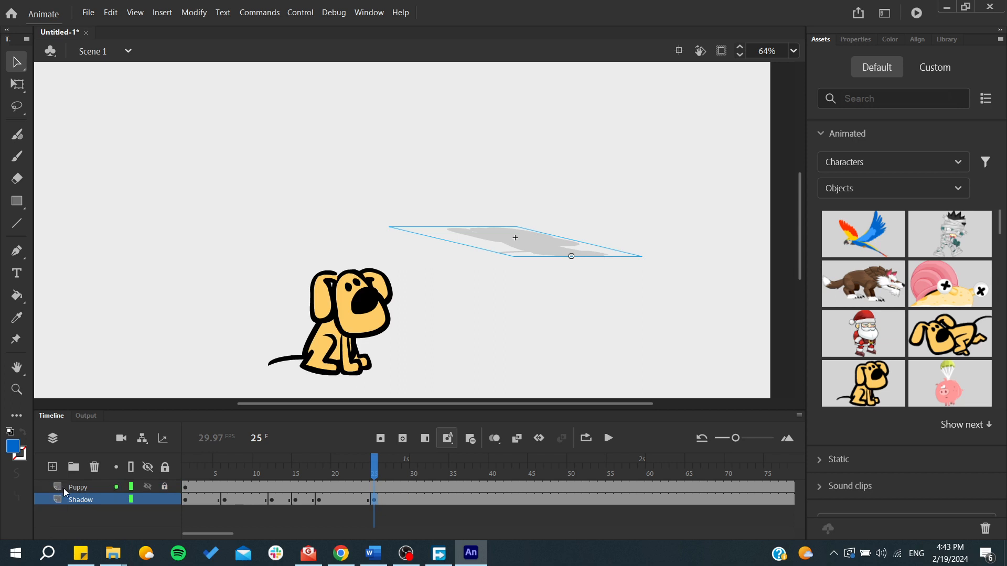
- On the Shadow layer, draw a thin blue closed outline at frame 25 and a thick, narrow closed shape beside it at frame 30
click(17, 156)
mouse_move(90, 162)
mouse_down()
mouse_move(143, 158)
mouse_move(200, 173)
mouse_move(204, 266)
mouse_move(110, 208)
mouse_move(101, 160)
mouse_up()
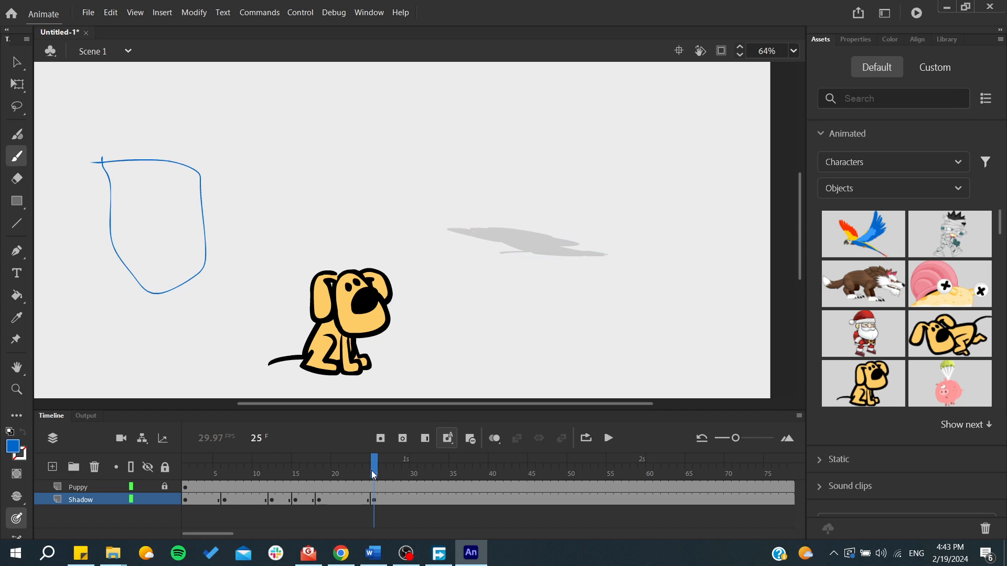
drag(374, 475, 412, 484)
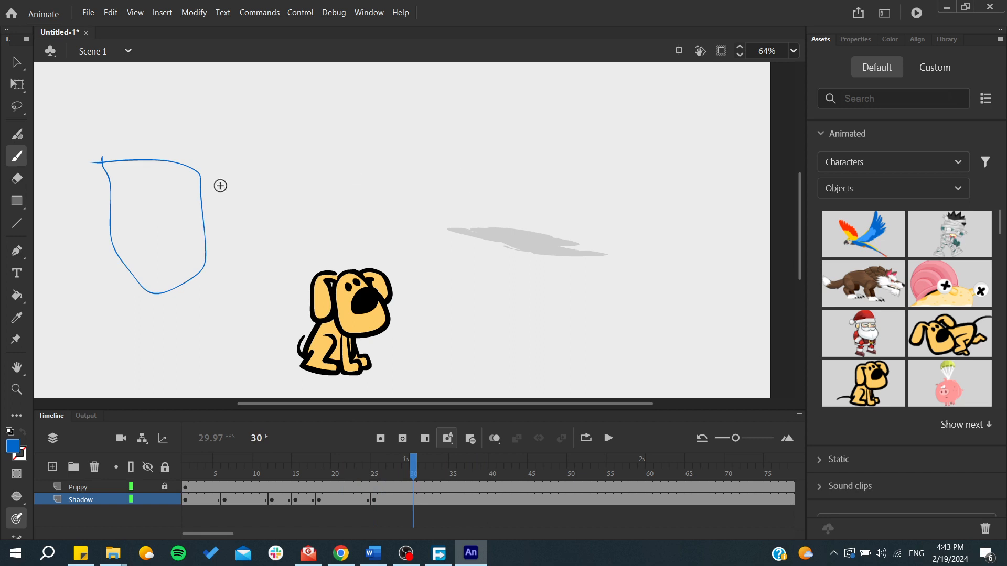
click(17, 134)
drag(225, 208, 282, 244)
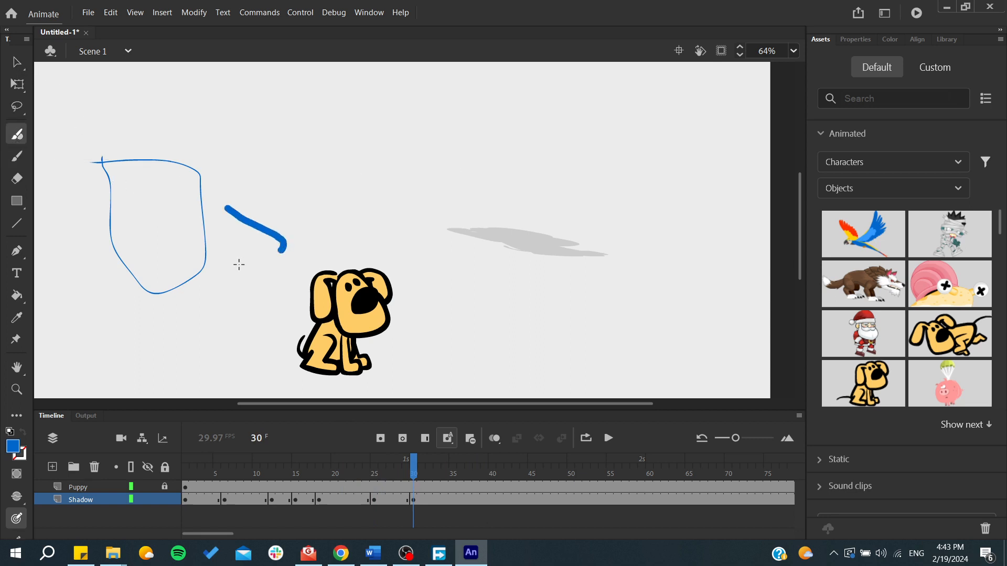
mouse_move(226, 208)
mouse_down()
mouse_move(237, 236)
mouse_move(281, 247)
mouse_up()
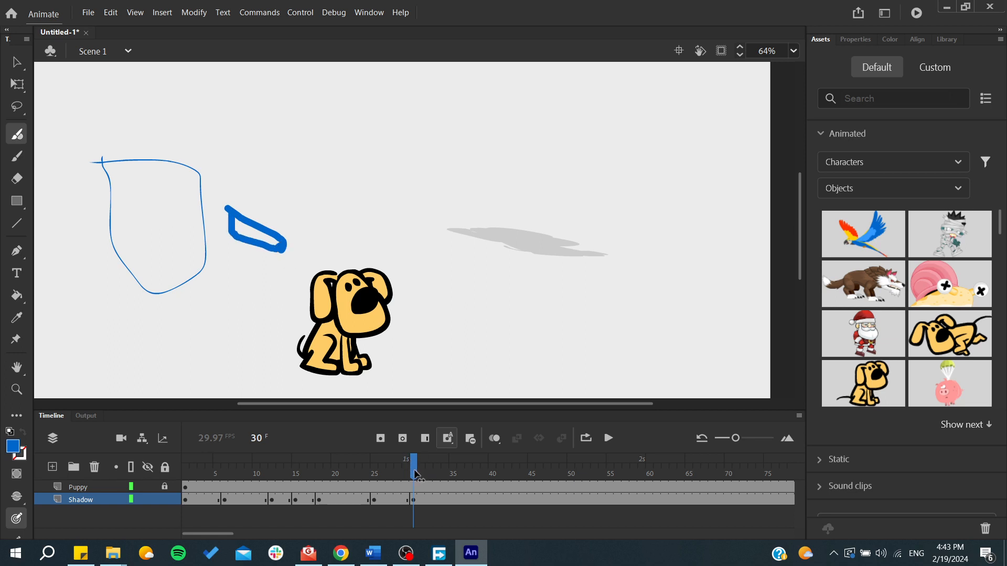
- Add thick blue brush strokes on the Shadow layer: a small loop at frame 31, two short lines at frame 32, a large loop at frame 33
drag(415, 474, 421, 478)
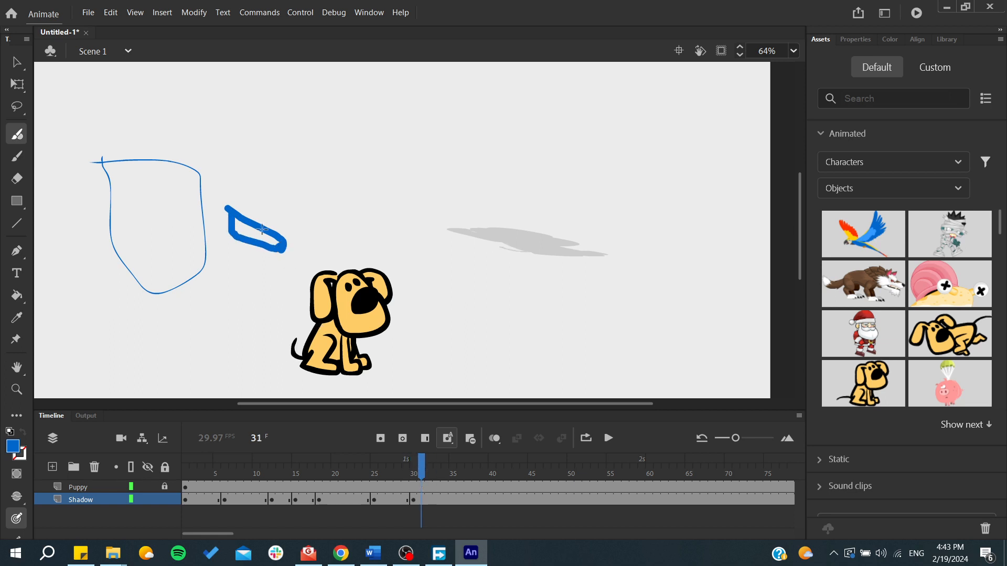
mouse_move(299, 226)
mouse_down()
mouse_move(281, 257)
mouse_move(307, 270)
mouse_move(311, 237)
mouse_move(289, 234)
mouse_up()
drag(422, 472, 429, 475)
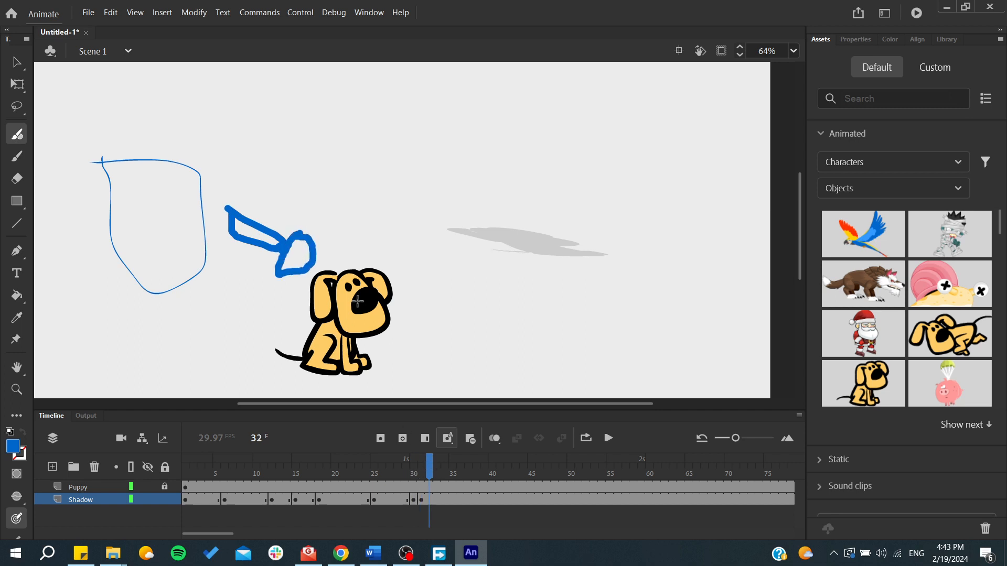
drag(314, 248, 333, 224)
drag(299, 272, 299, 314)
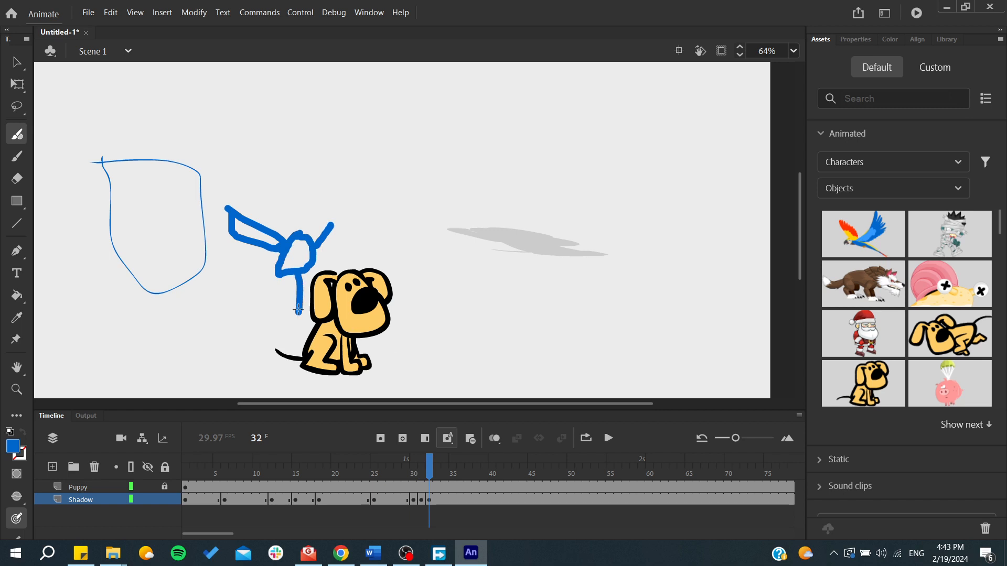
drag(435, 470, 442, 471)
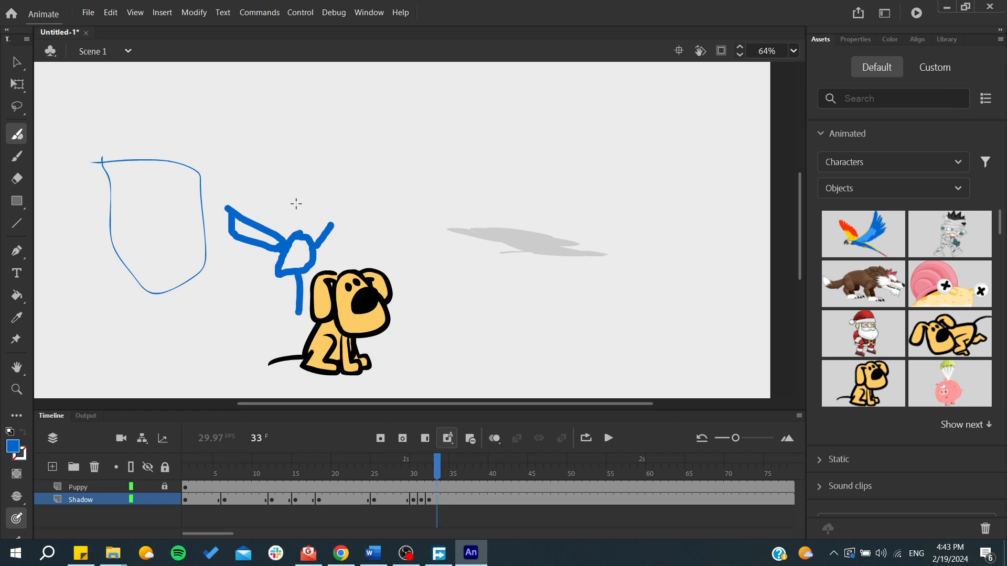
mouse_move(249, 222)
mouse_down()
mouse_move(228, 165)
mouse_move(188, 221)
mouse_move(200, 268)
mouse_move(246, 247)
mouse_move(234, 227)
mouse_up()
- Return the playhead to frame 1, play the animation to review it, and stop playback during the puppy's run
drag(437, 469, 128, 475)
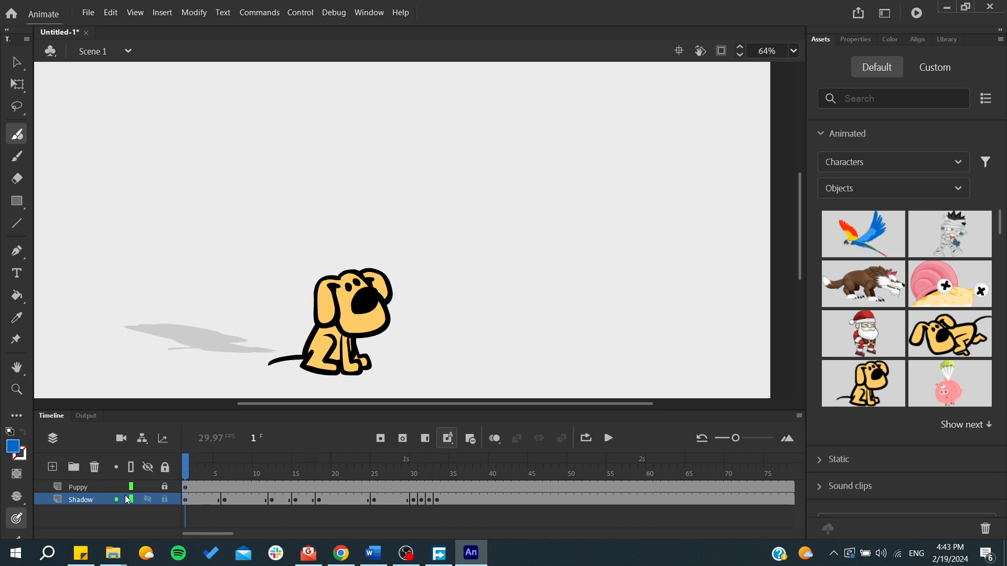
mouse_move(187, 470)
mouse_down()
mouse_move(219, 475)
mouse_move(185, 474)
mouse_up()
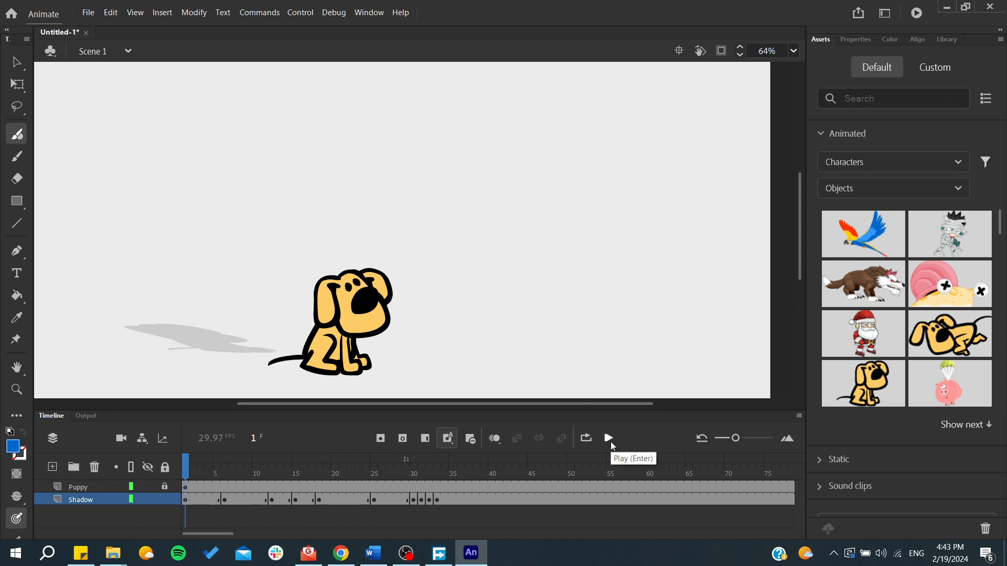
click(610, 439)
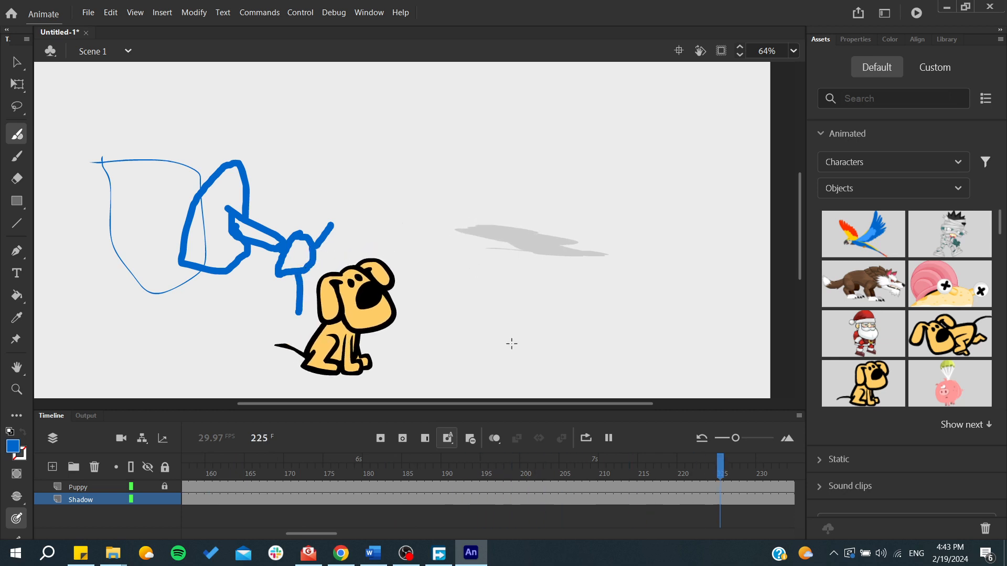
click(606, 442)
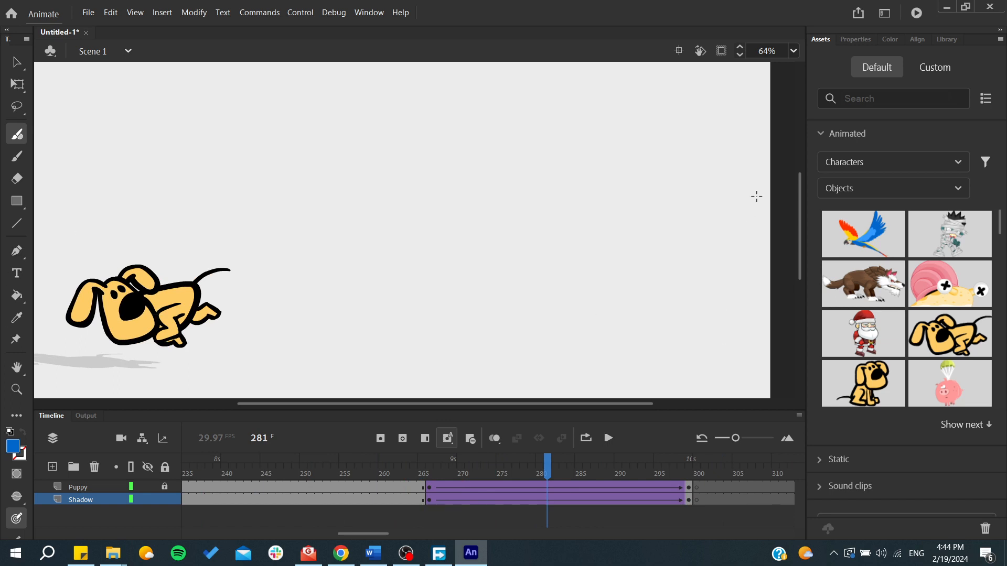
- Show the document's properties and look through the list of available panels, dismissing any drawing warnings
click(856, 39)
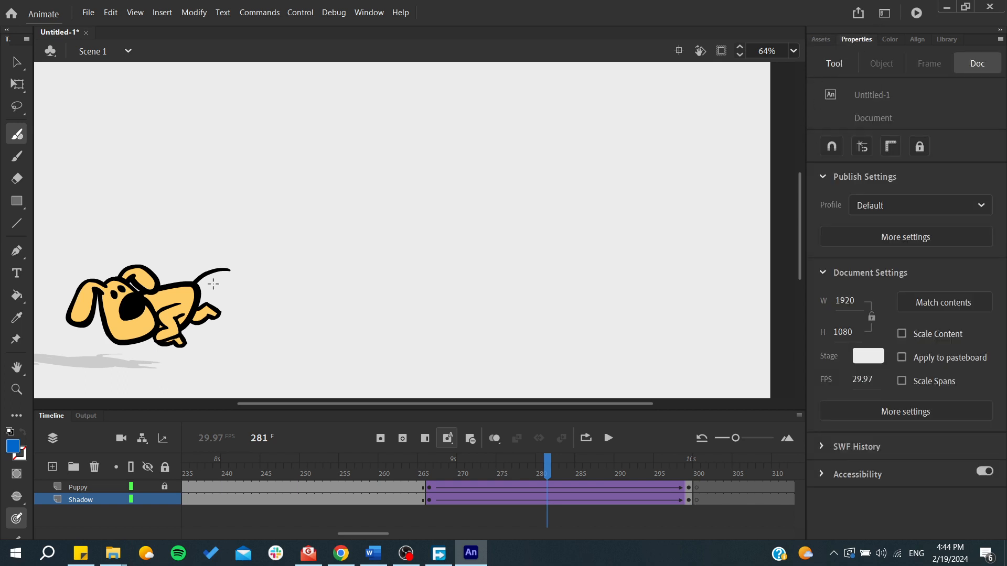
click(192, 310)
click(619, 294)
click(369, 12)
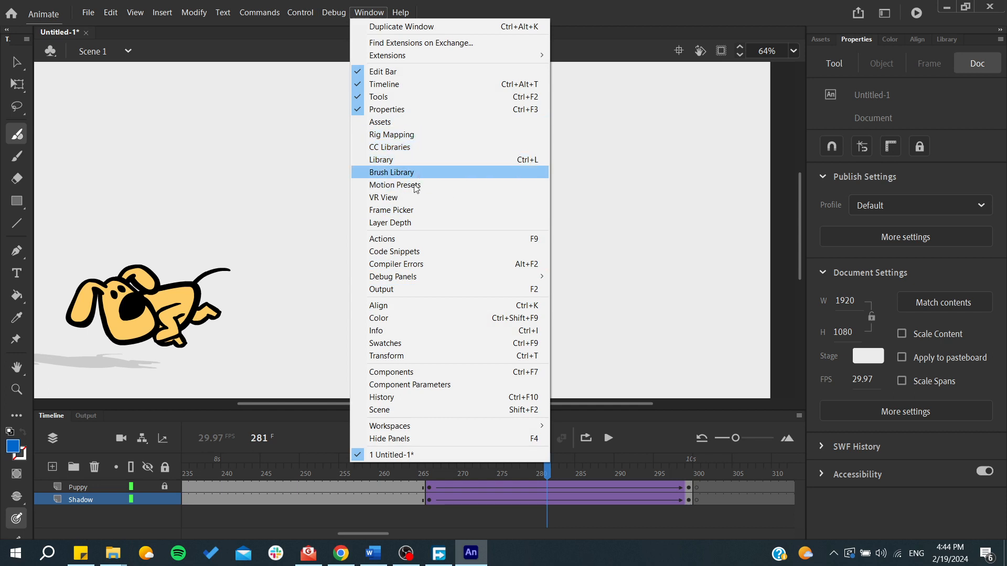
click(242, 134)
click(626, 296)
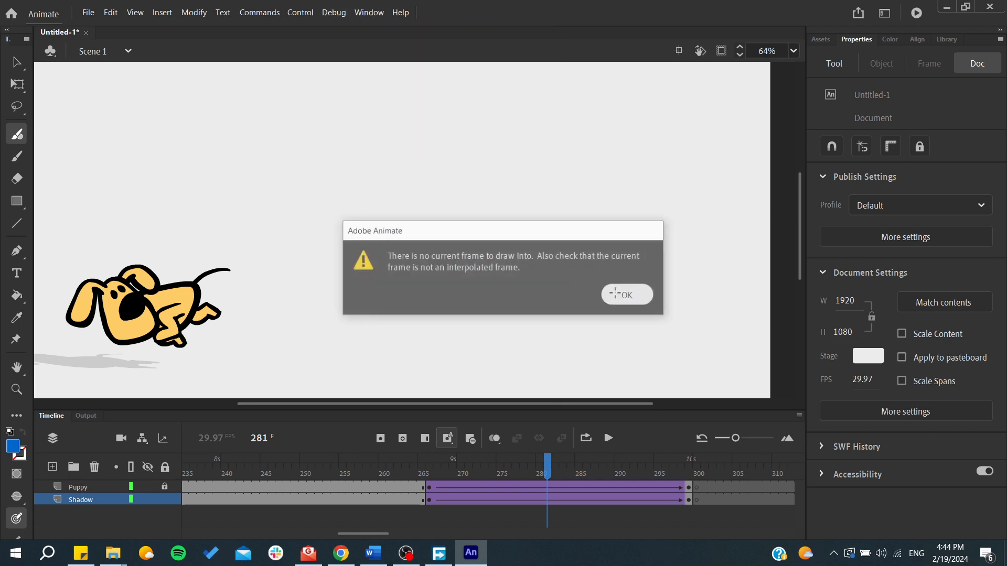